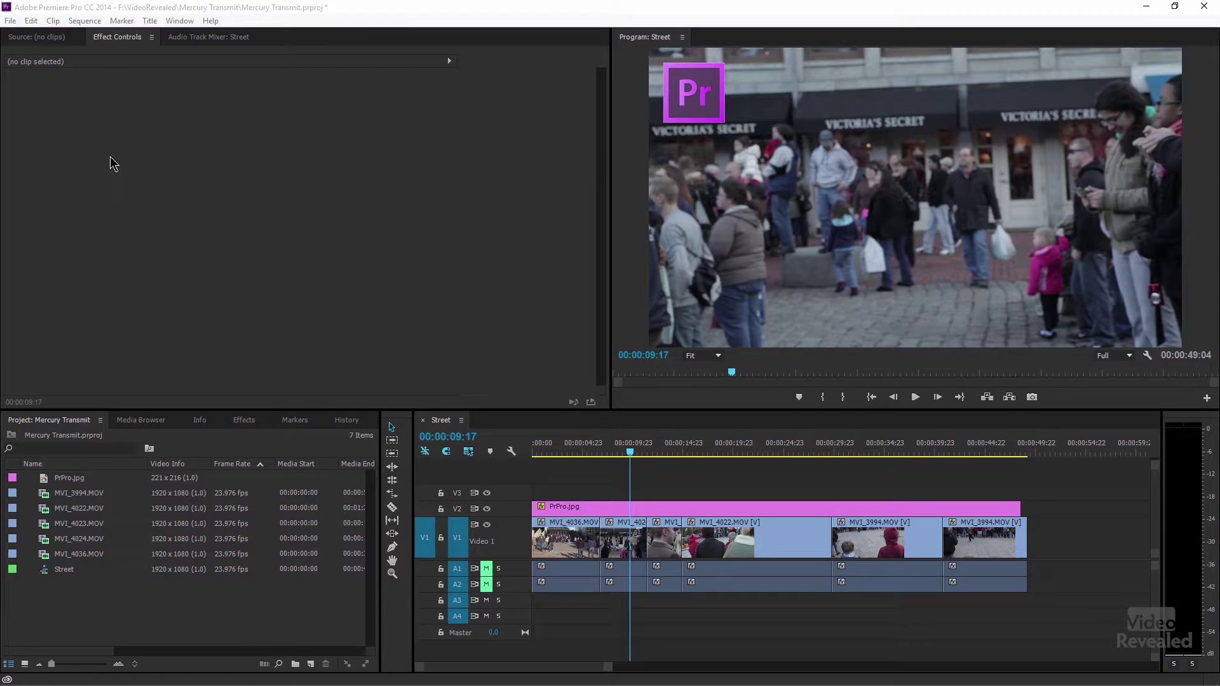
- Enable Mercury Transmit to Adobe Monitor 2 in Playback preferences, then scrub the sequence back
{"action": "left_click", "coordinate": [31, 21]}
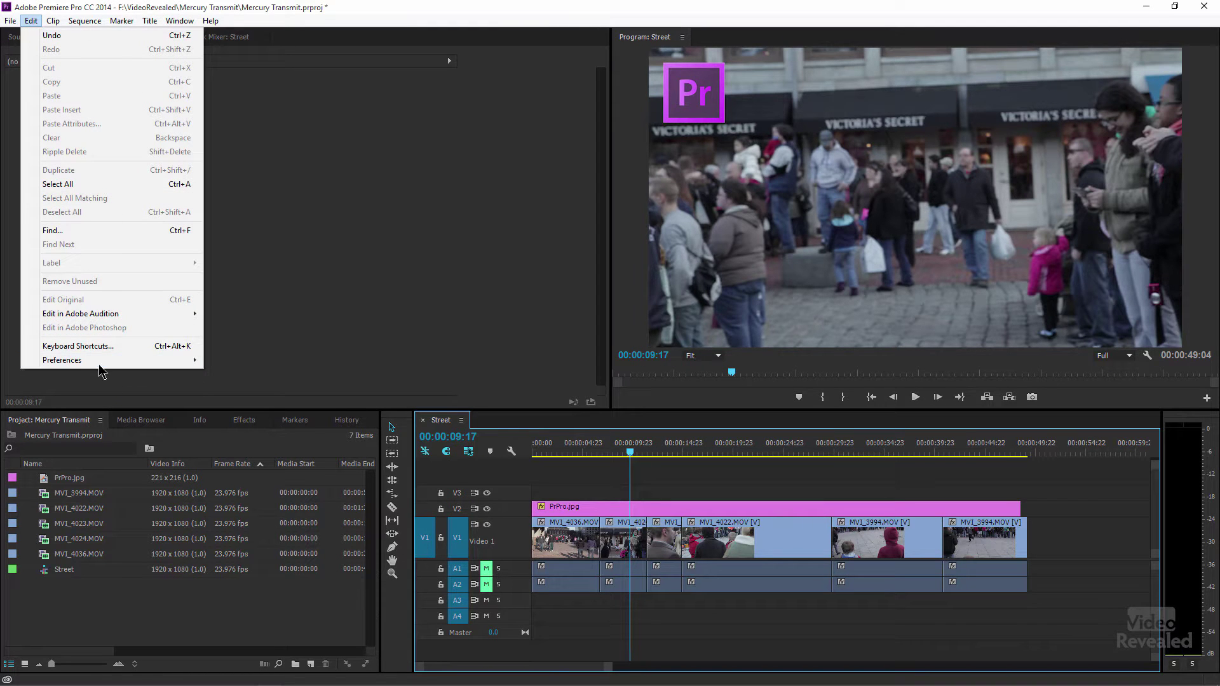
{"action": "mouse_move", "coordinate": [100, 372]}
{"action": "left_click", "coordinate": [280, 541]}
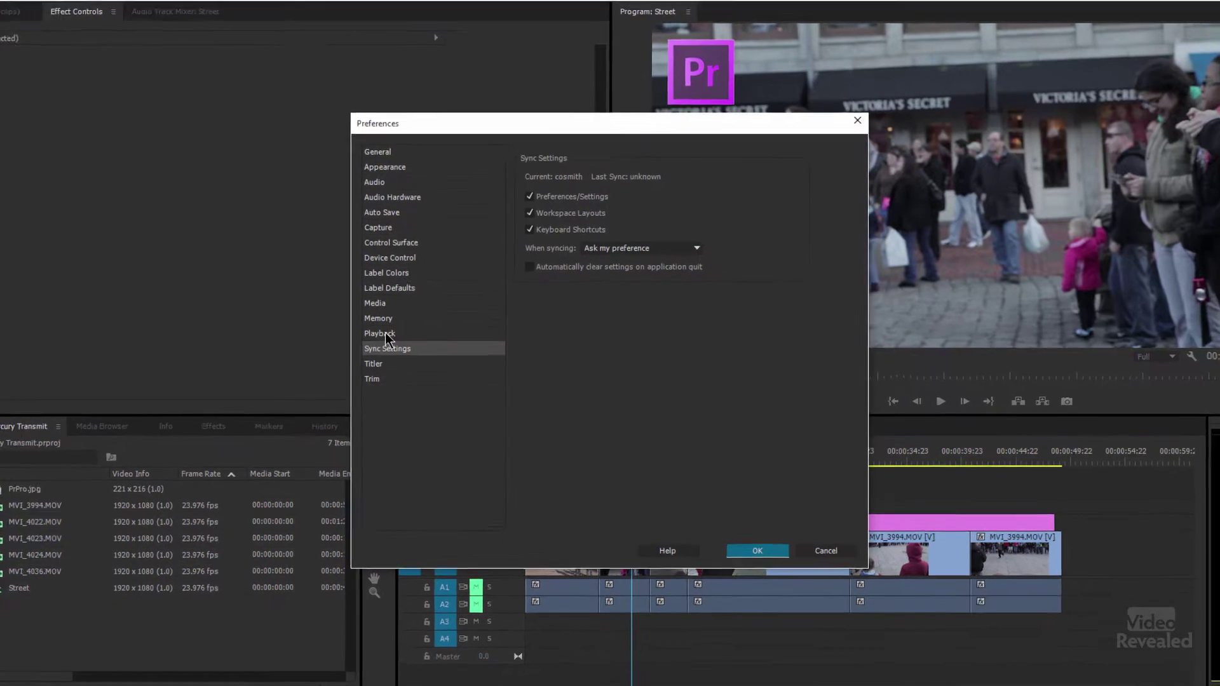
{"action": "left_click", "coordinate": [393, 333]}
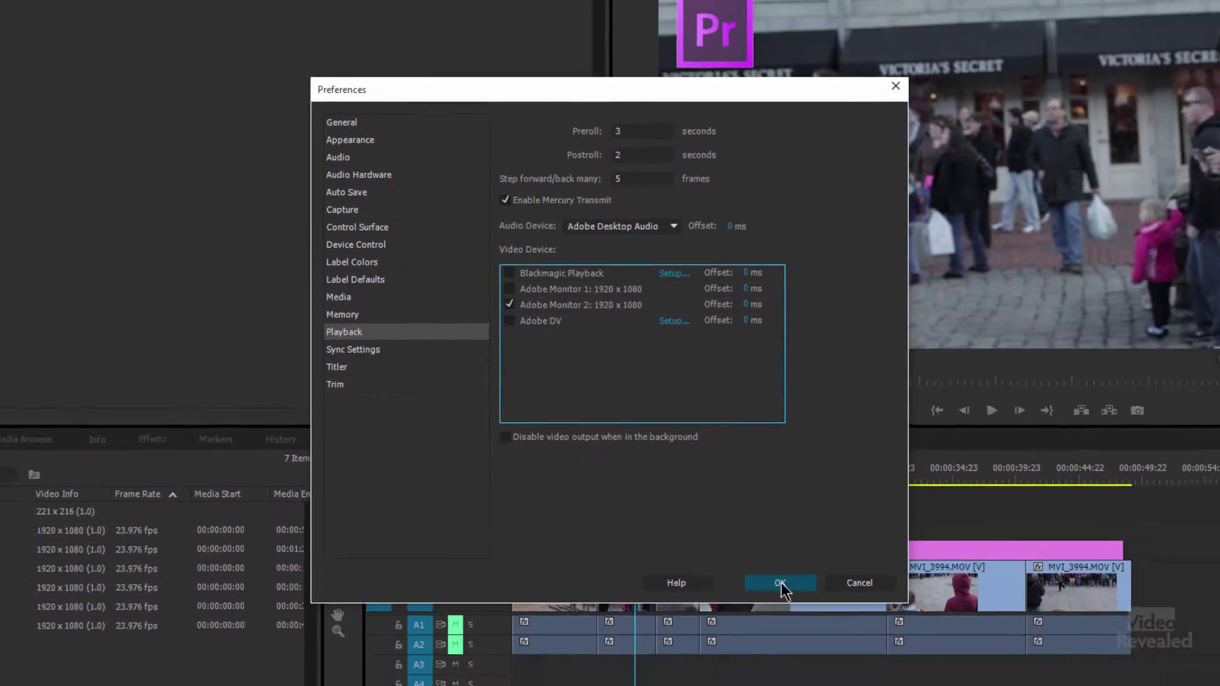
{"action": "left_click", "coordinate": [815, 632]}
{"action": "left_click_drag", "start_coordinate": [692, 448], "coordinate": [592, 451]}
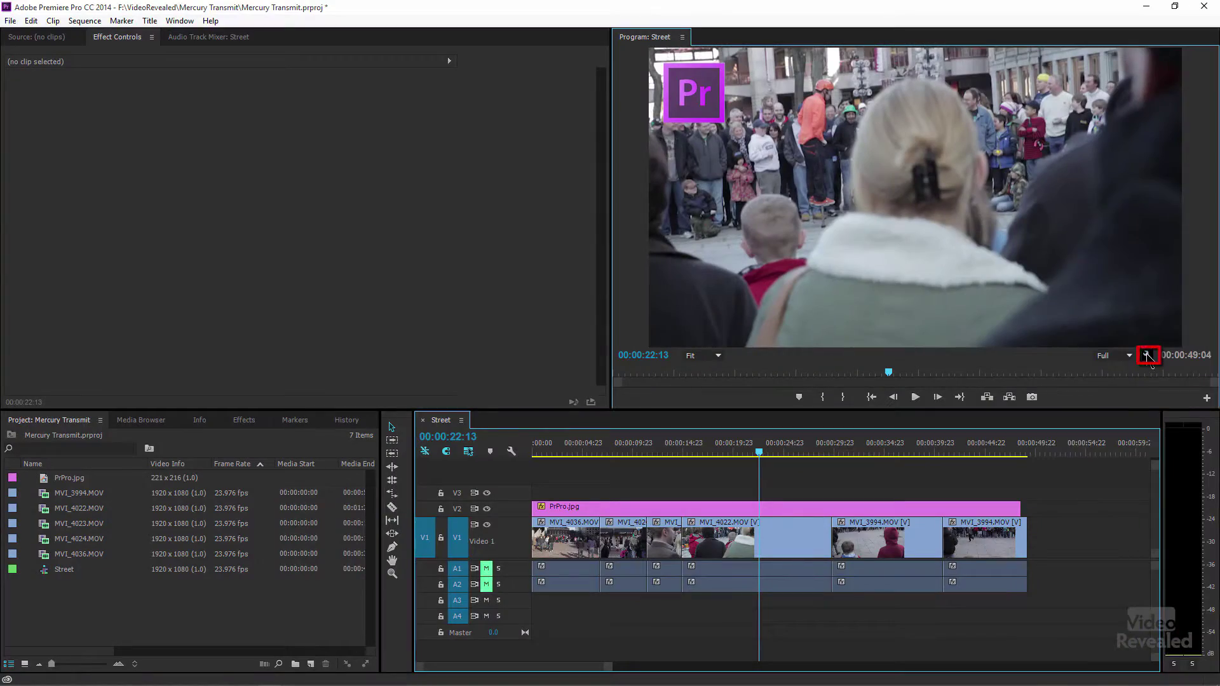
{"action": "left_click", "coordinate": [1150, 353]}
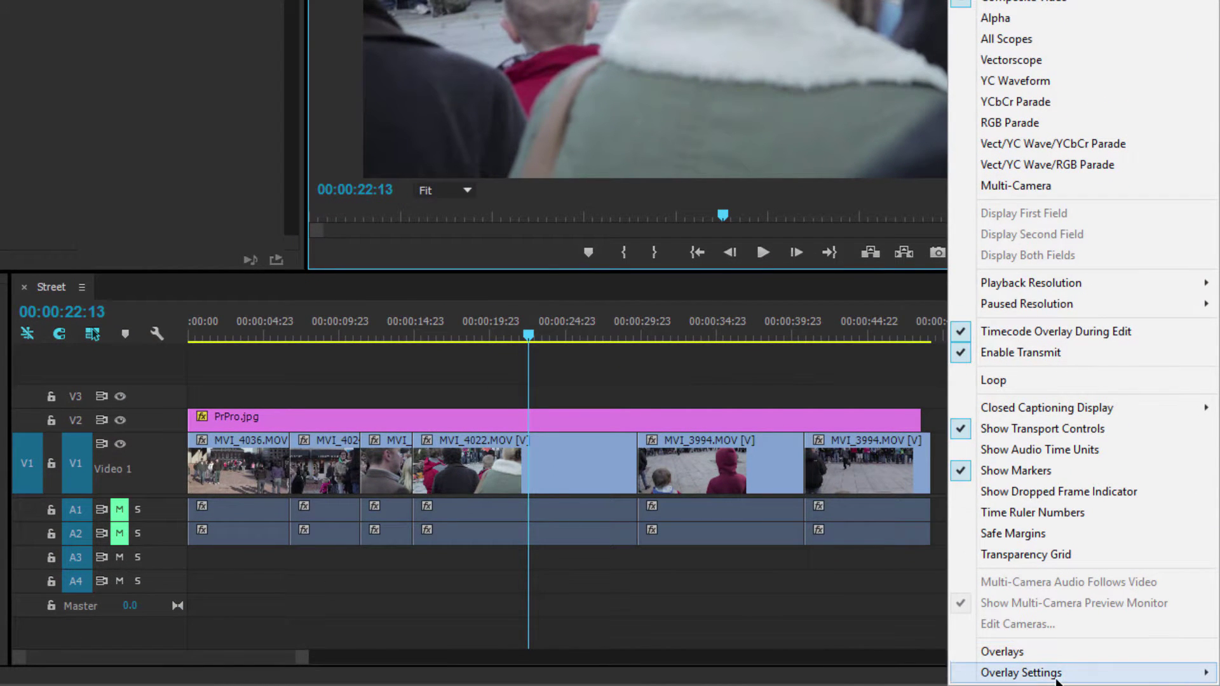
- Set the top-centre overlay to Sequence Timecode and turn on Program monitor overlays
{"action": "mouse_move", "coordinate": [1058, 678]}
{"action": "left_click", "coordinate": [820, 577]}
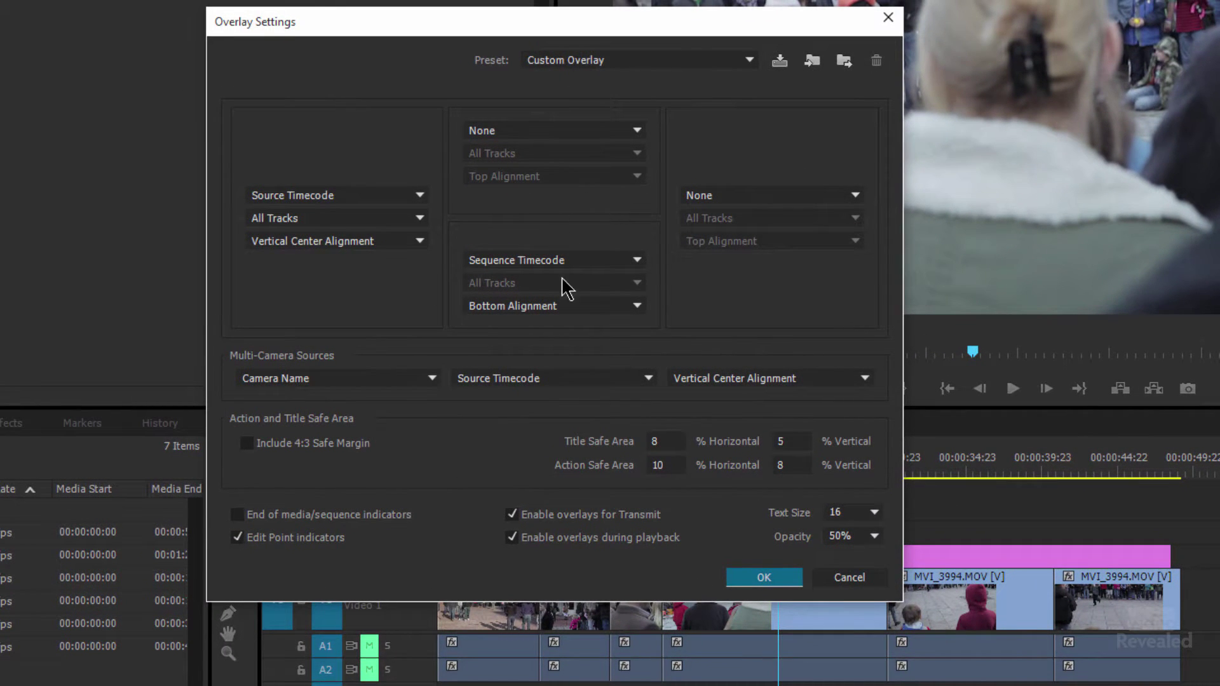
{"action": "left_click", "coordinate": [540, 131]}
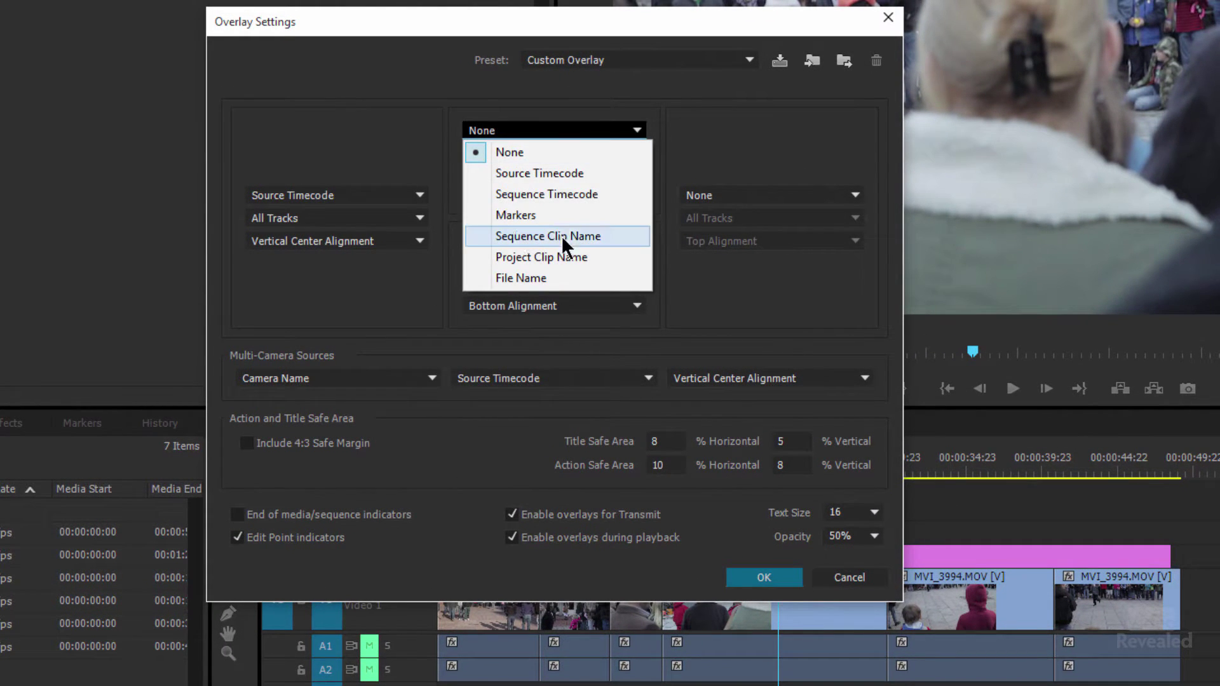
{"action": "left_click", "coordinate": [551, 196]}
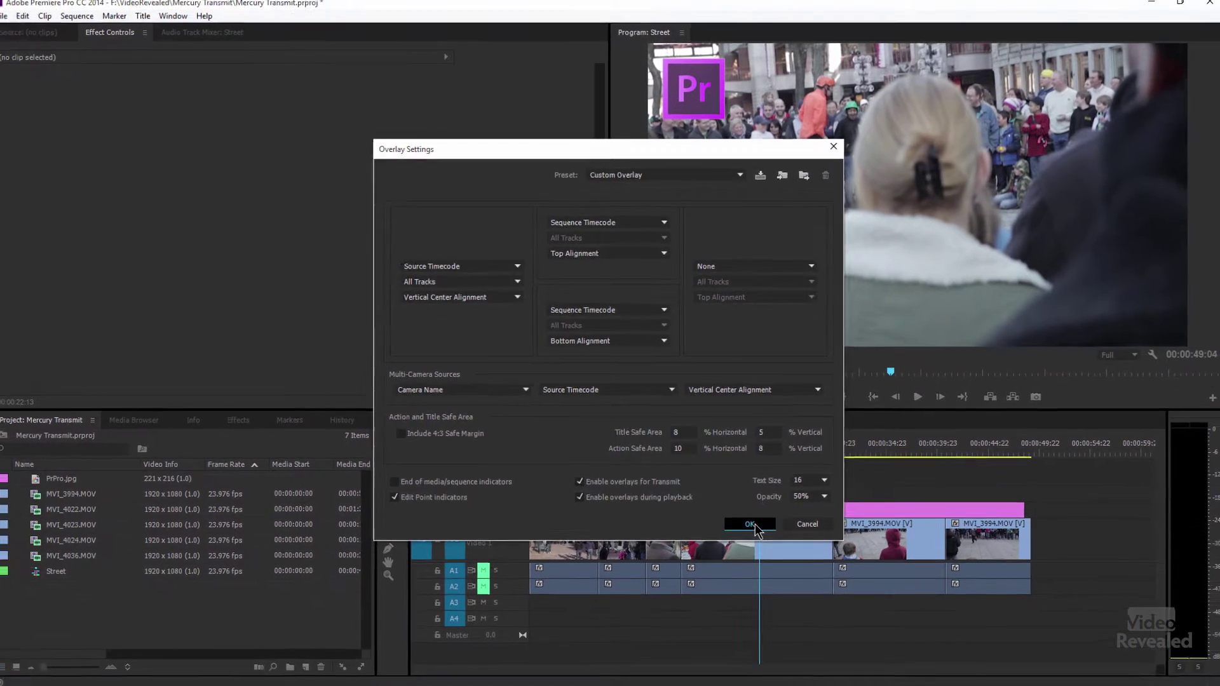
{"action": "left_click", "coordinate": [764, 577]}
{"action": "left_click", "coordinate": [1148, 356]}
{"action": "left_click", "coordinate": [1121, 663]}
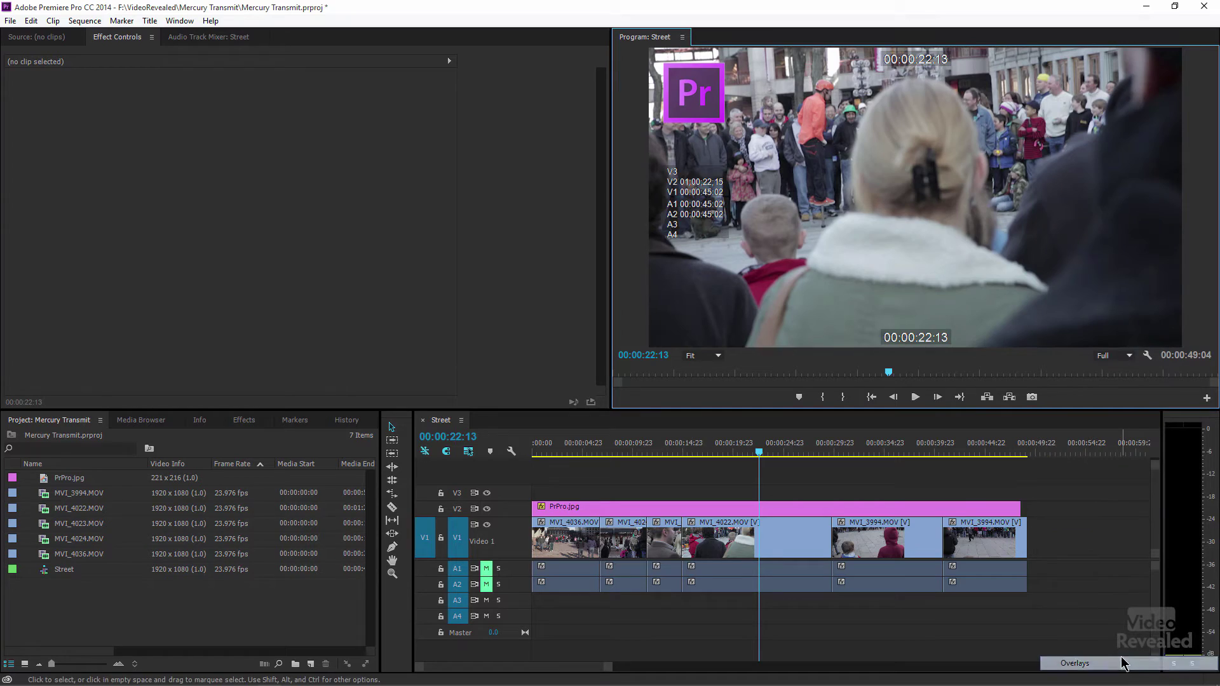
- Play the sequence with overlays and keep overlays enabled for Transmit and playback
{"action": "key", "text": "space"}
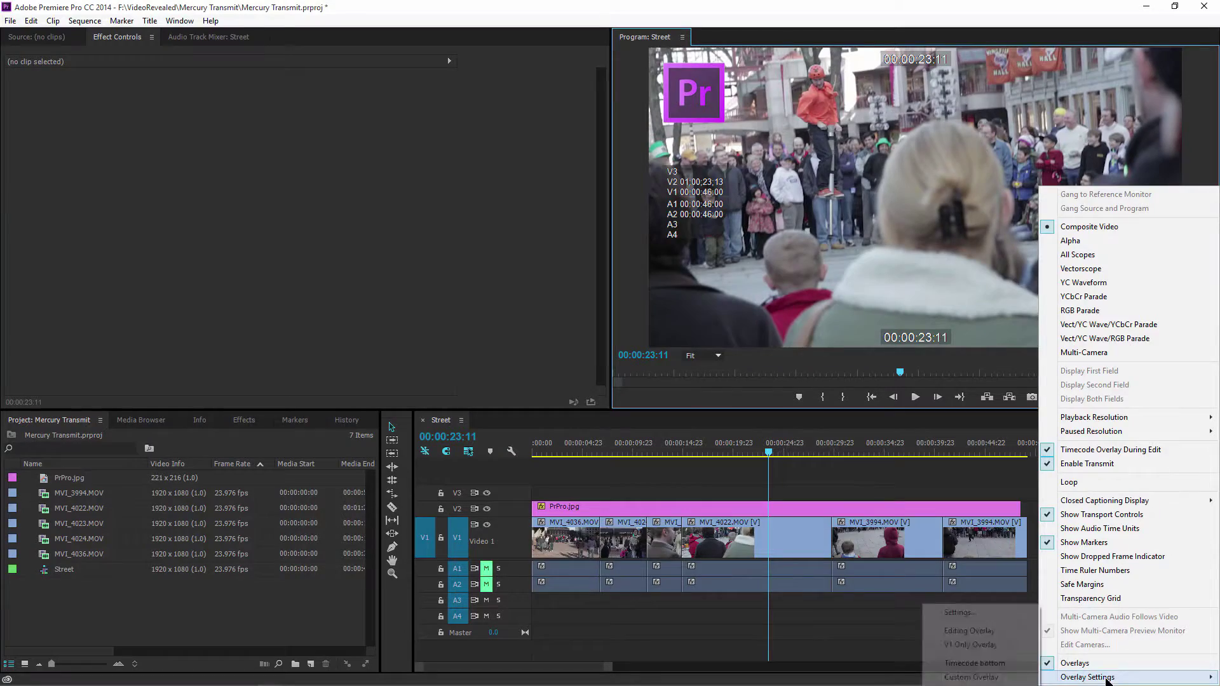
{"action": "left_click", "coordinate": [957, 614]}
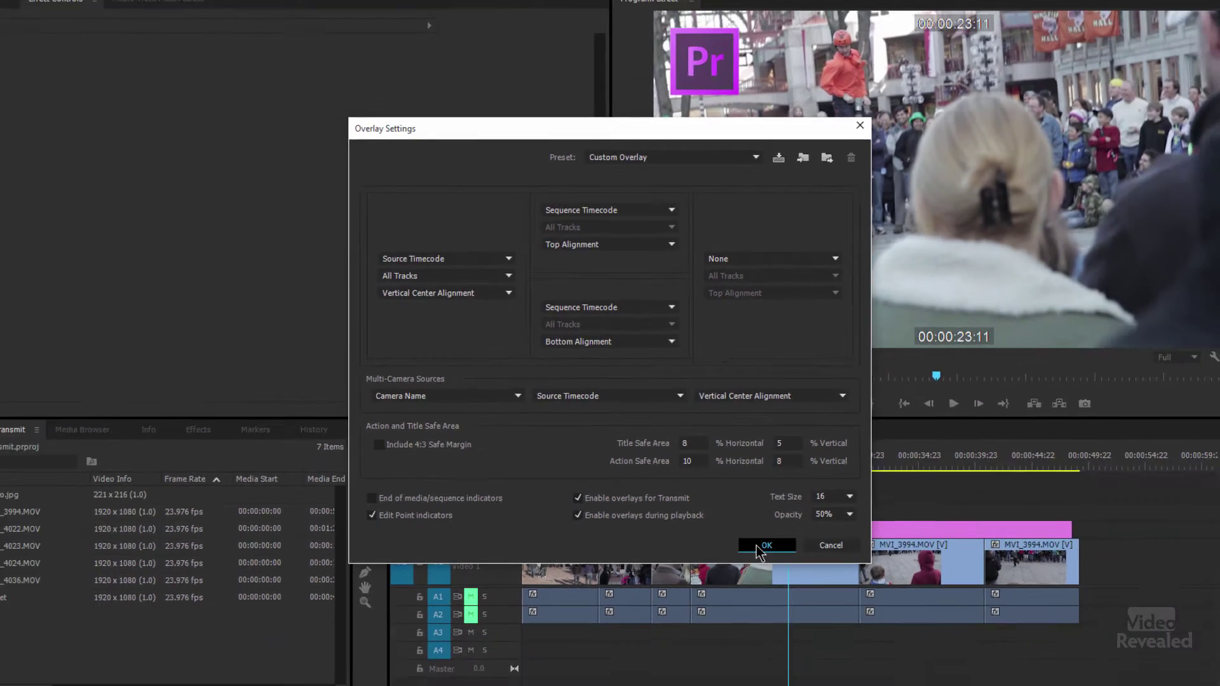
{"action": "left_click", "coordinate": [806, 613]}
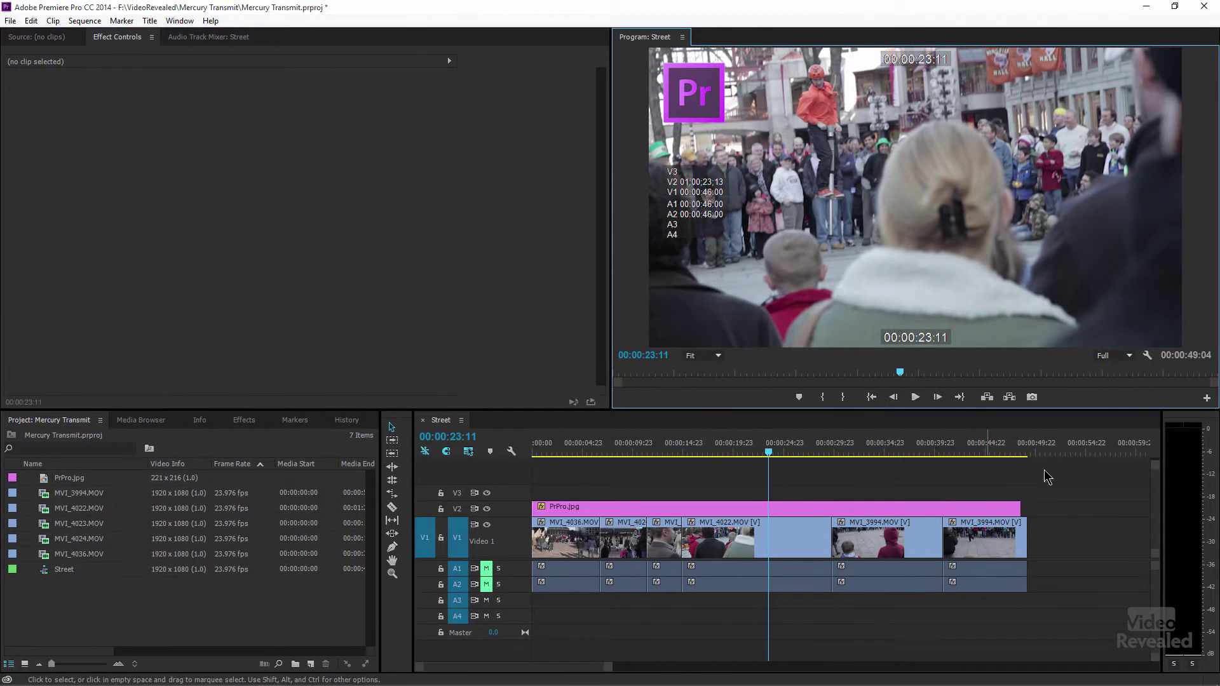
- Turn Program monitor overlays off and return the playhead to 00:00:09:09
{"action": "left_click", "coordinate": [1146, 355]}
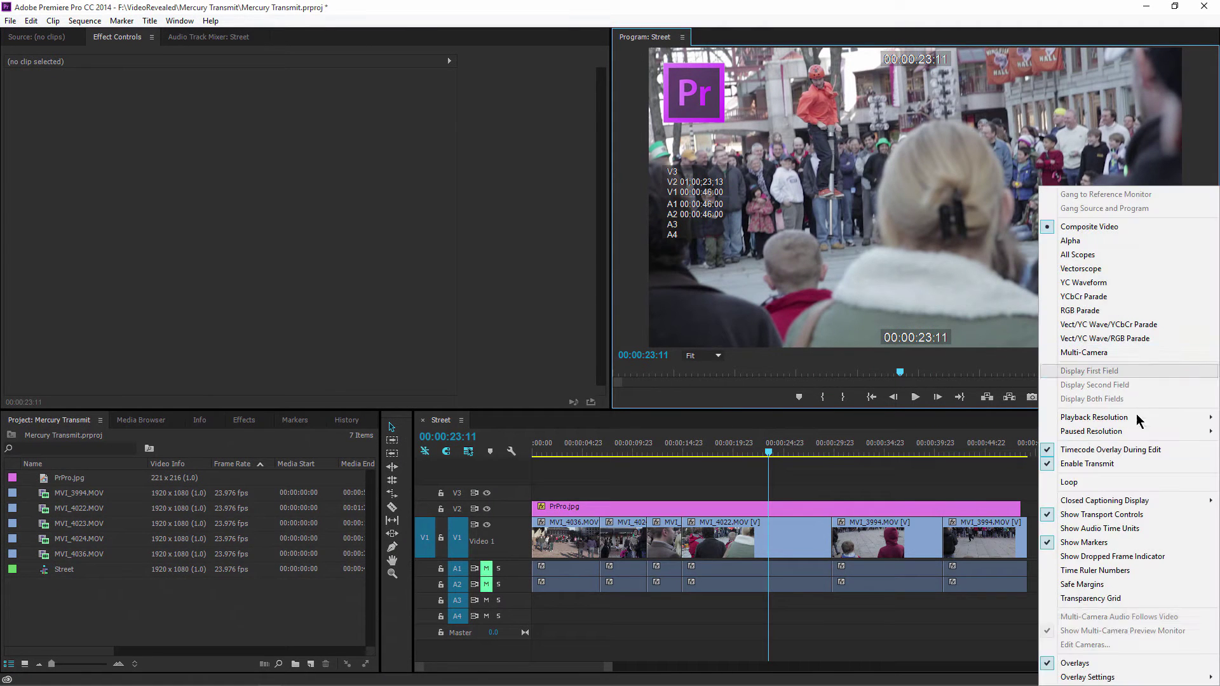
{"action": "left_click", "coordinate": [1091, 663]}
{"action": "left_click_drag", "start_coordinate": [634, 448], "coordinate": [626, 451]}
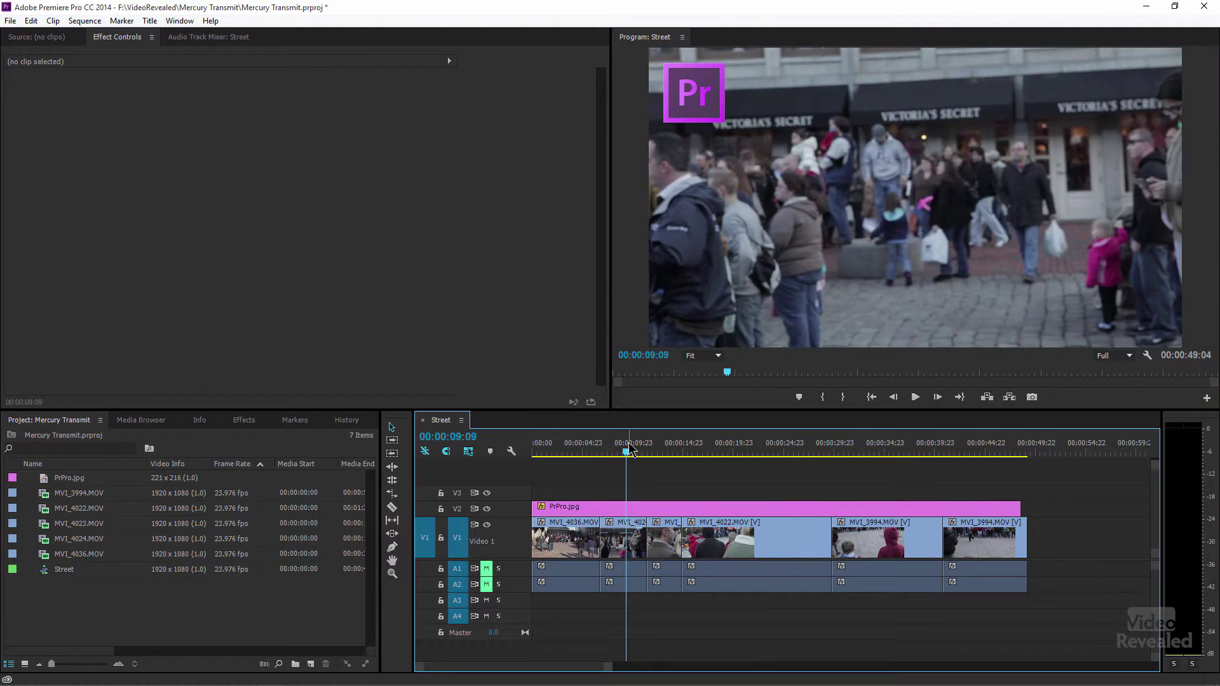
- Create a new title named Title 03
{"action": "left_click", "coordinate": [310, 664]}
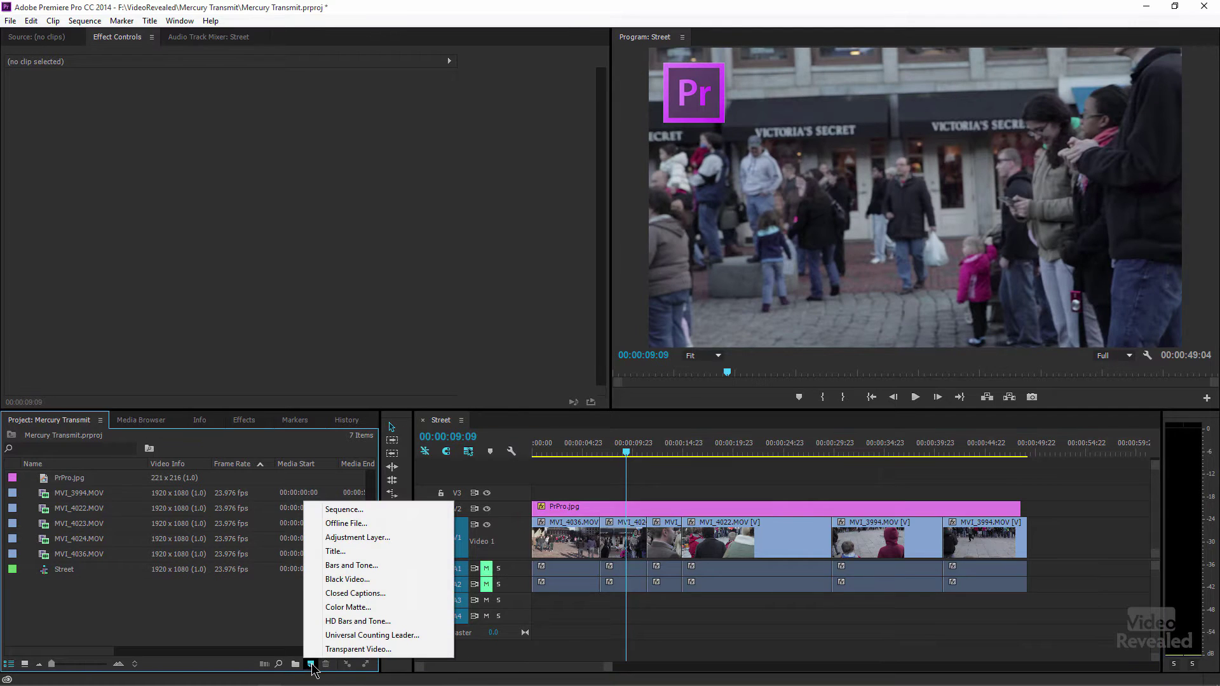
{"action": "left_click", "coordinate": [387, 551]}
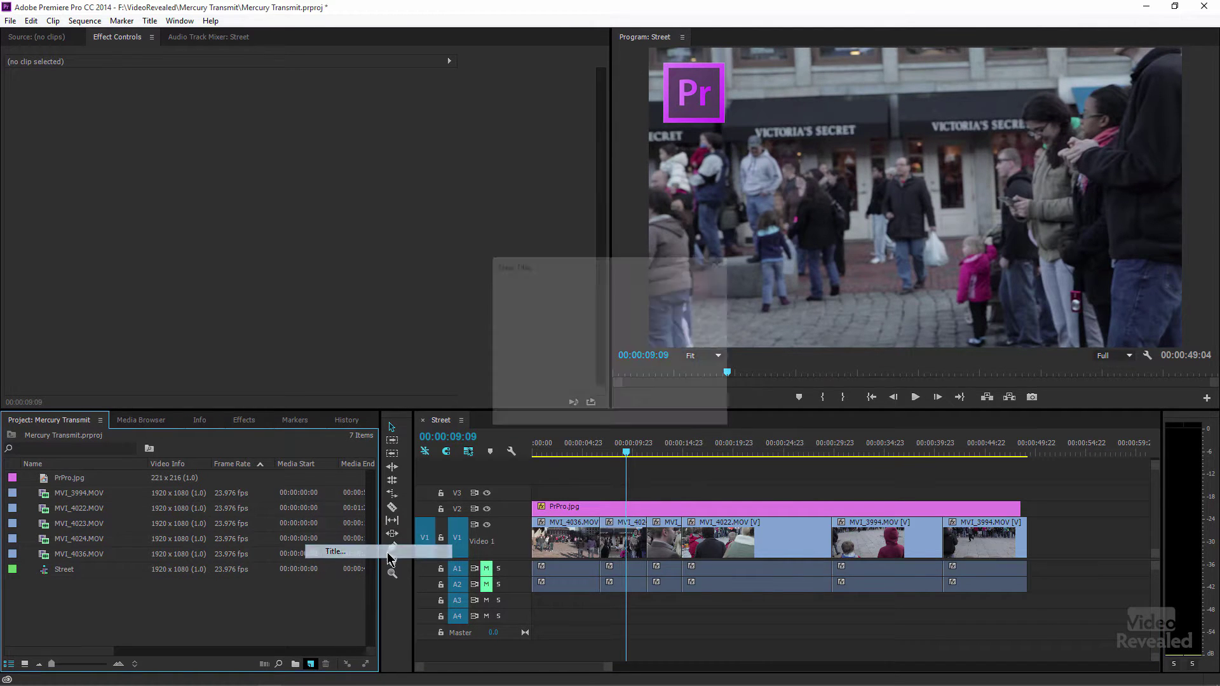
{"action": "left_click", "coordinate": [636, 407]}
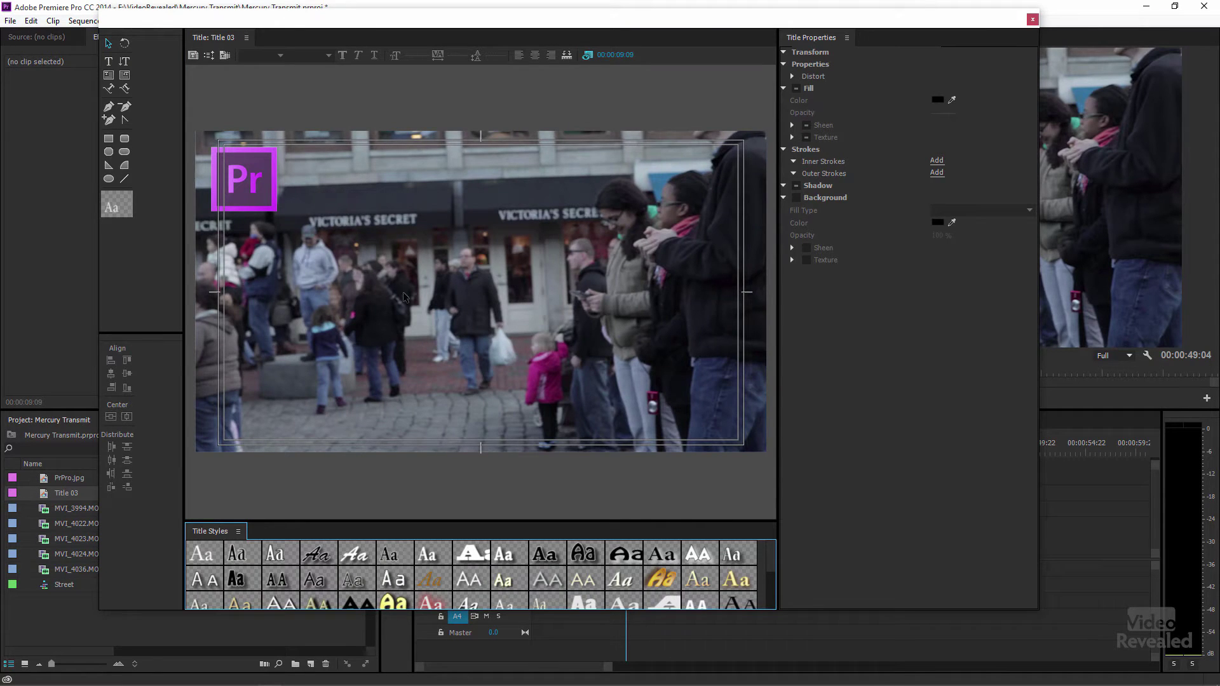
- Apply the Abstract_HD_low3 lower-third template and select its red bar and name text
{"action": "left_click", "coordinate": [226, 57]}
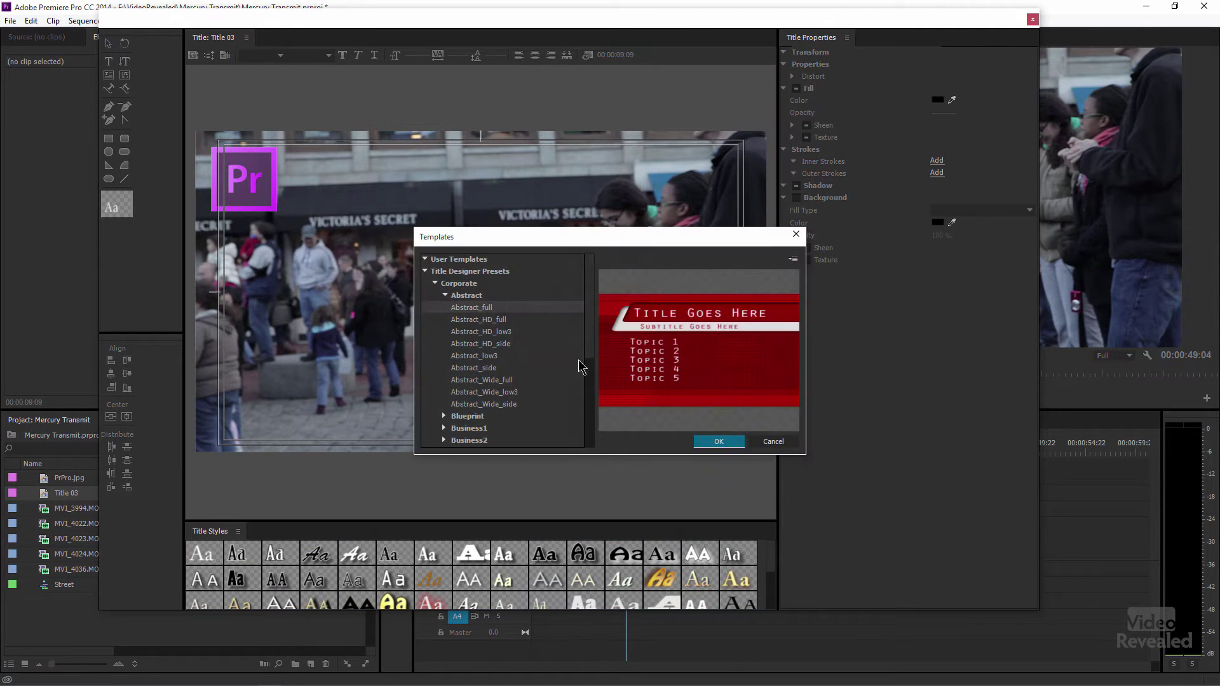
{"action": "left_click", "coordinate": [489, 333]}
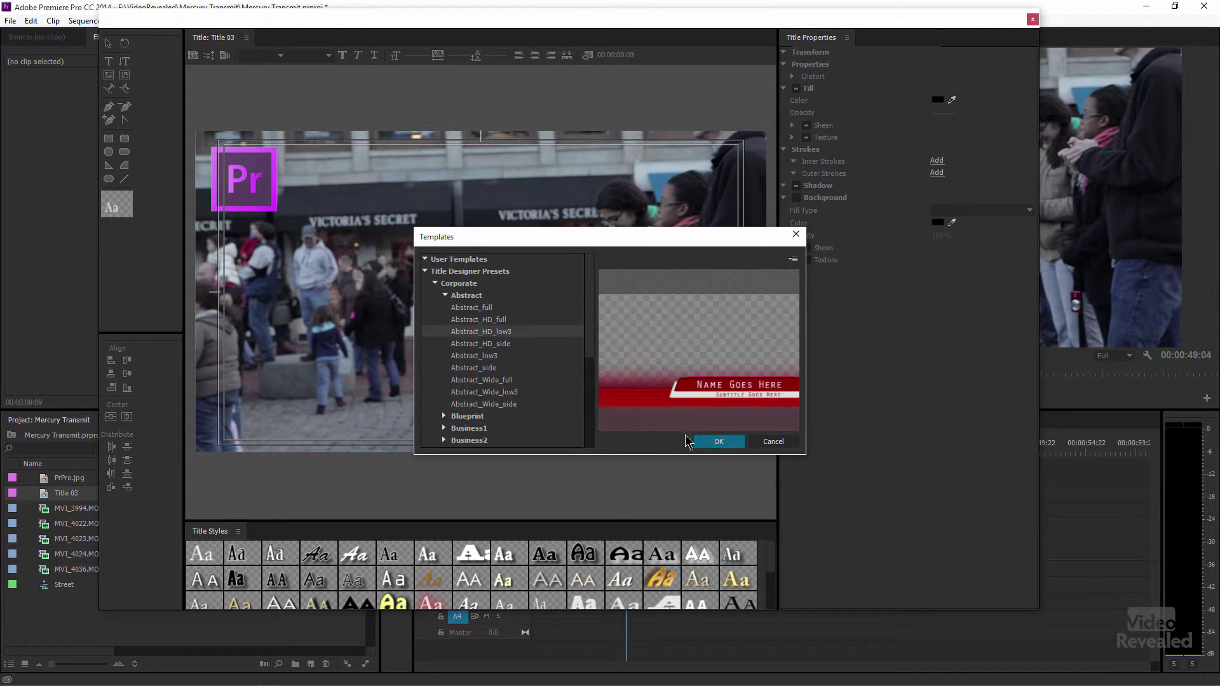
{"action": "left_click", "coordinate": [718, 442]}
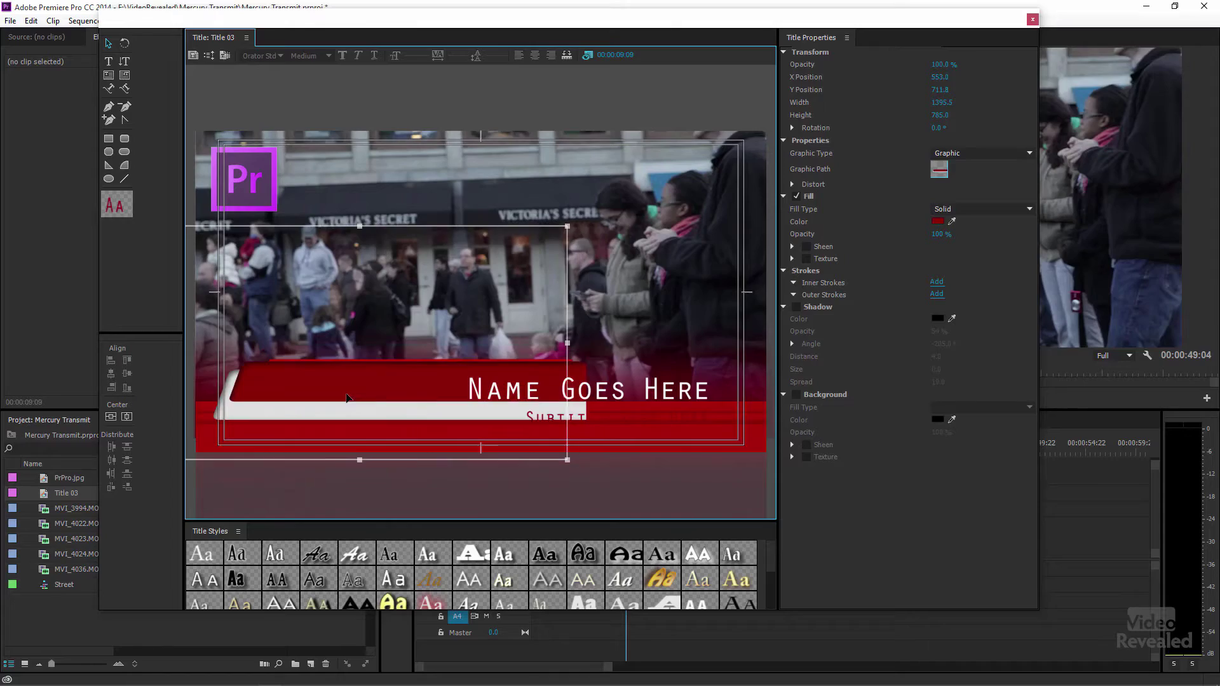
{"action": "left_click", "coordinate": [602, 384]}
{"action": "left_click", "coordinate": [527, 395]}
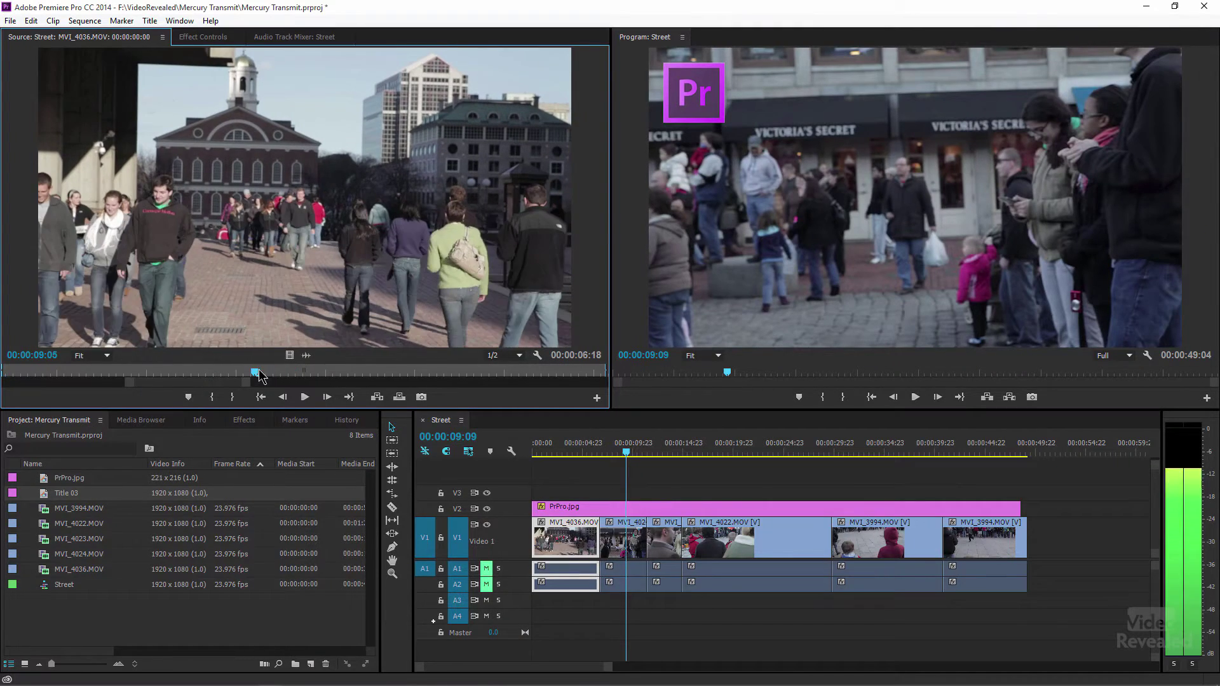
- Scrub through the MVI_4036 clip in the Source monitor
{"action": "left_click_drag", "start_coordinate": [303, 378], "coordinate": [310, 378]}
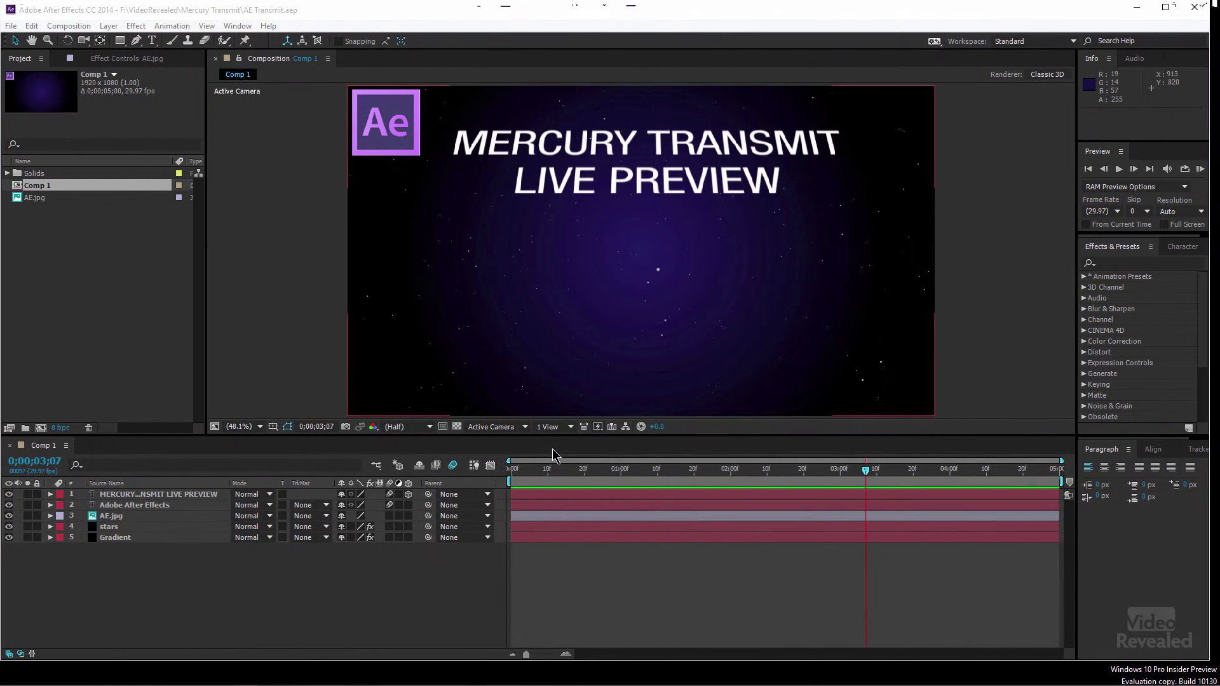
- Show the Preferences submenu under After Effects' Edit menu
{"action": "left_click", "coordinate": [32, 26]}
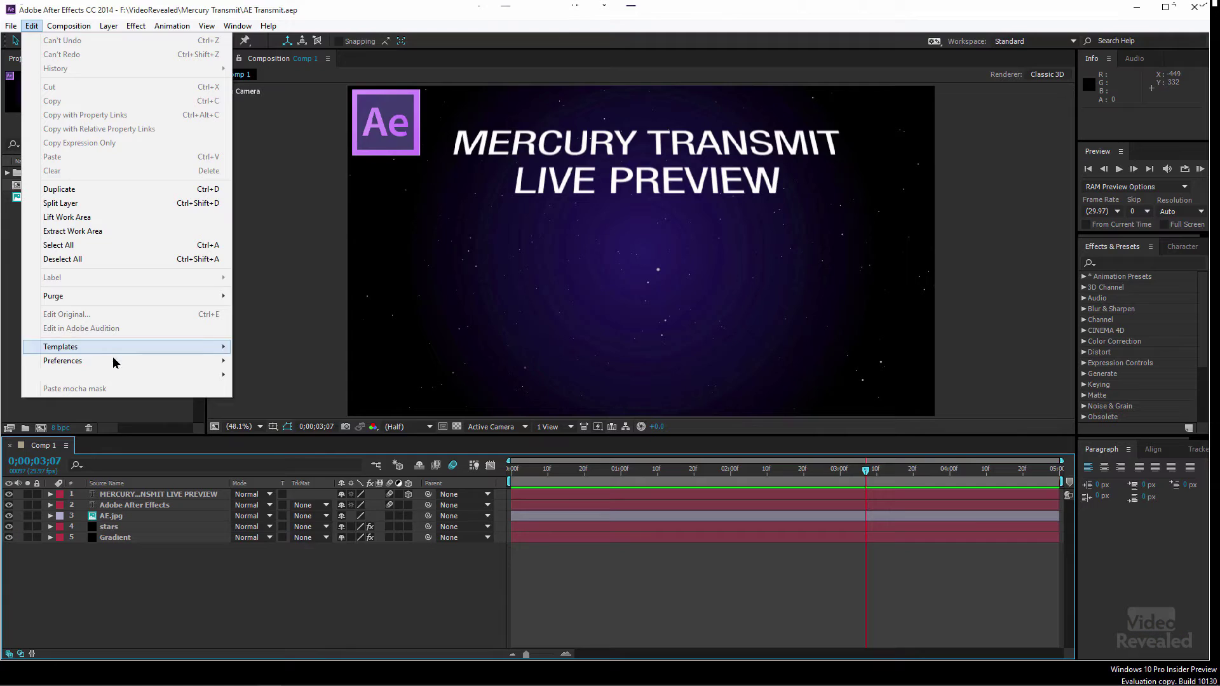
{"action": "mouse_move", "coordinate": [118, 362]}
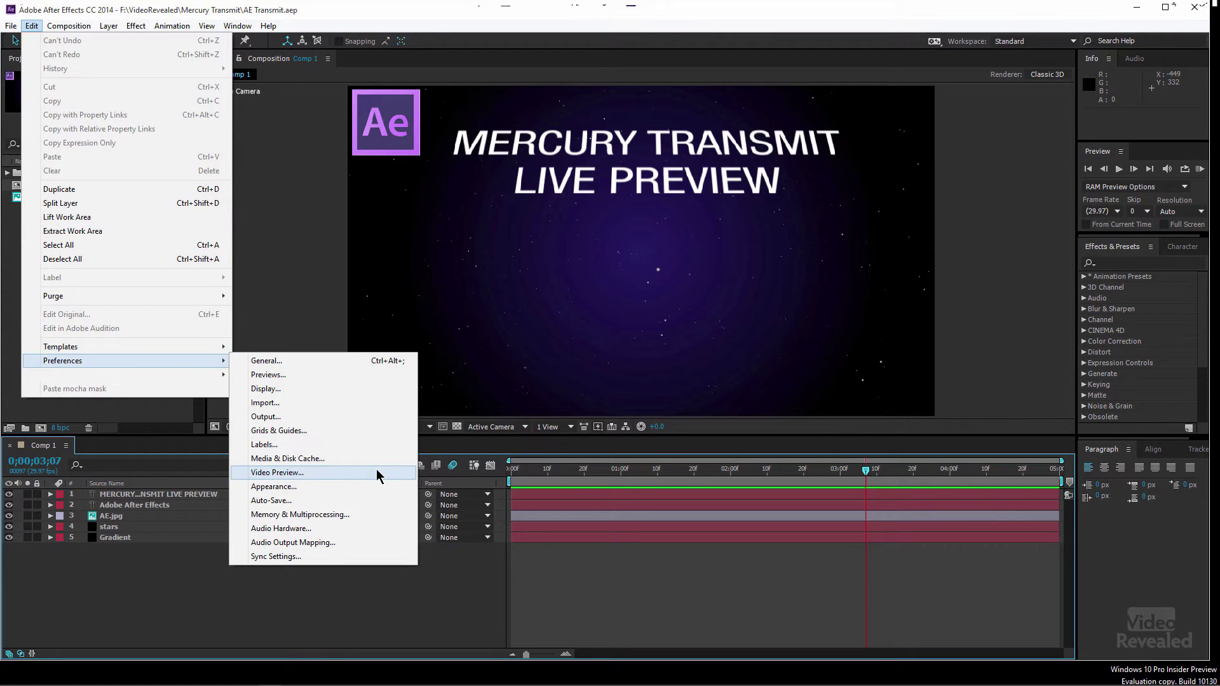
- Send After Effects' Mercury Transmit video preview to Adobe Monitor 2
{"action": "left_click", "coordinate": [358, 473]}
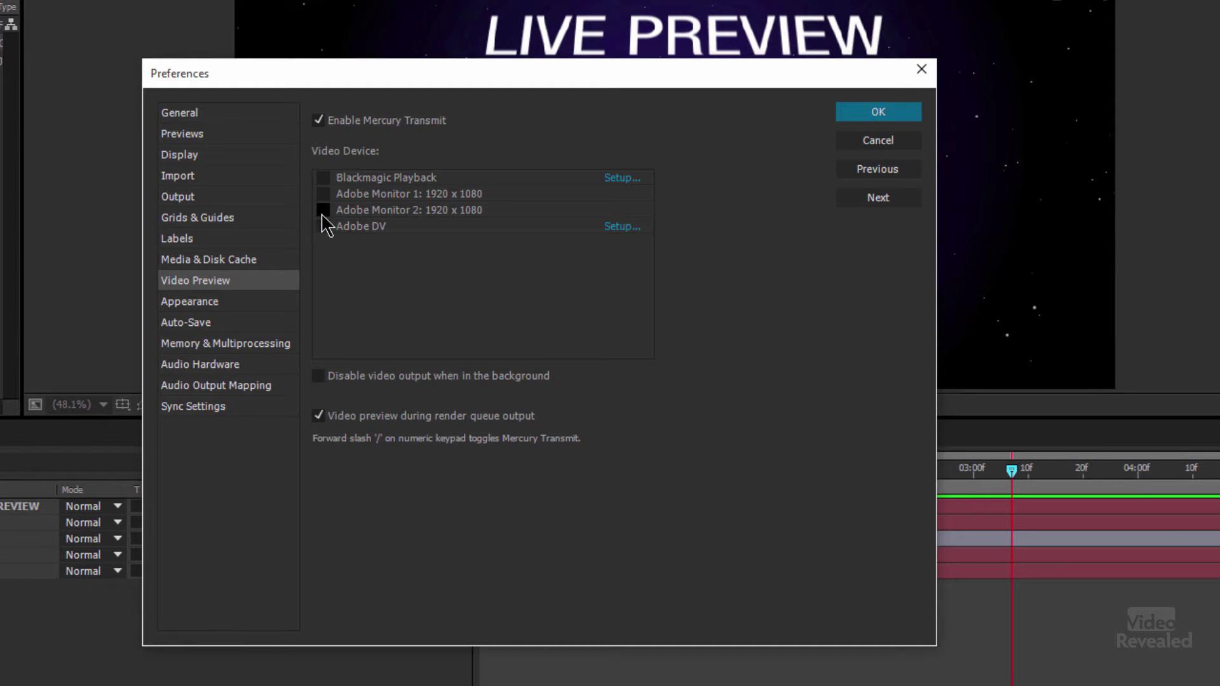
{"action": "left_click", "coordinate": [851, 119]}
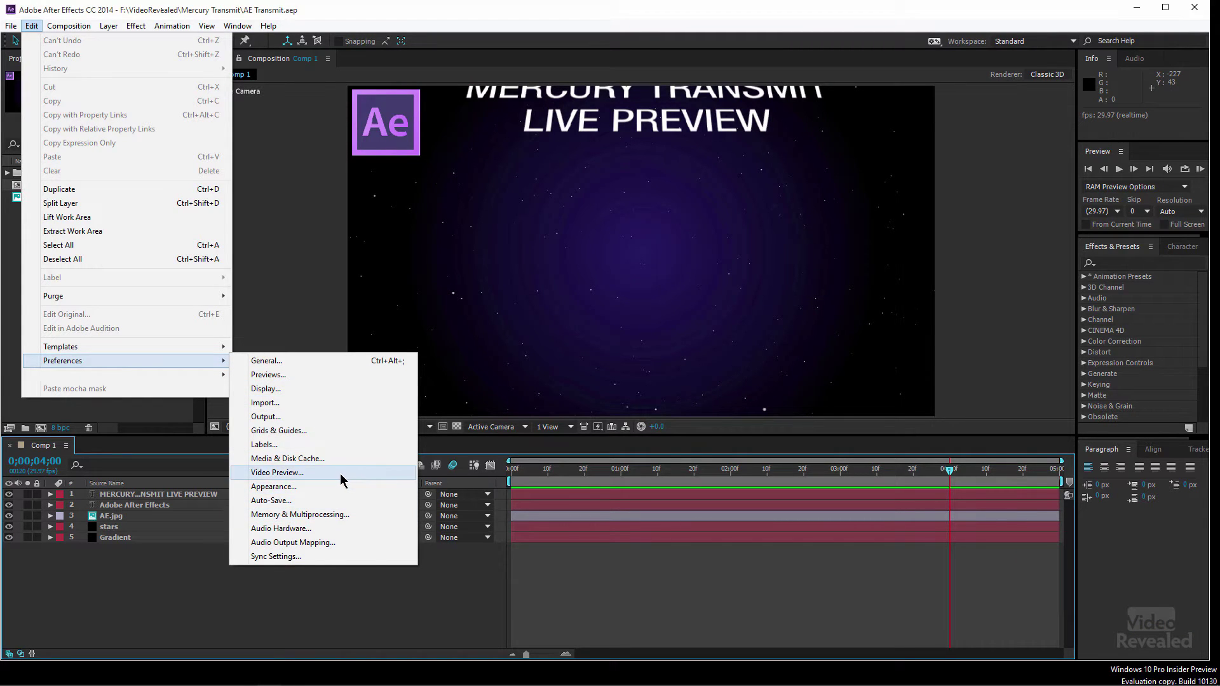
{"action": "left_click", "coordinate": [341, 475]}
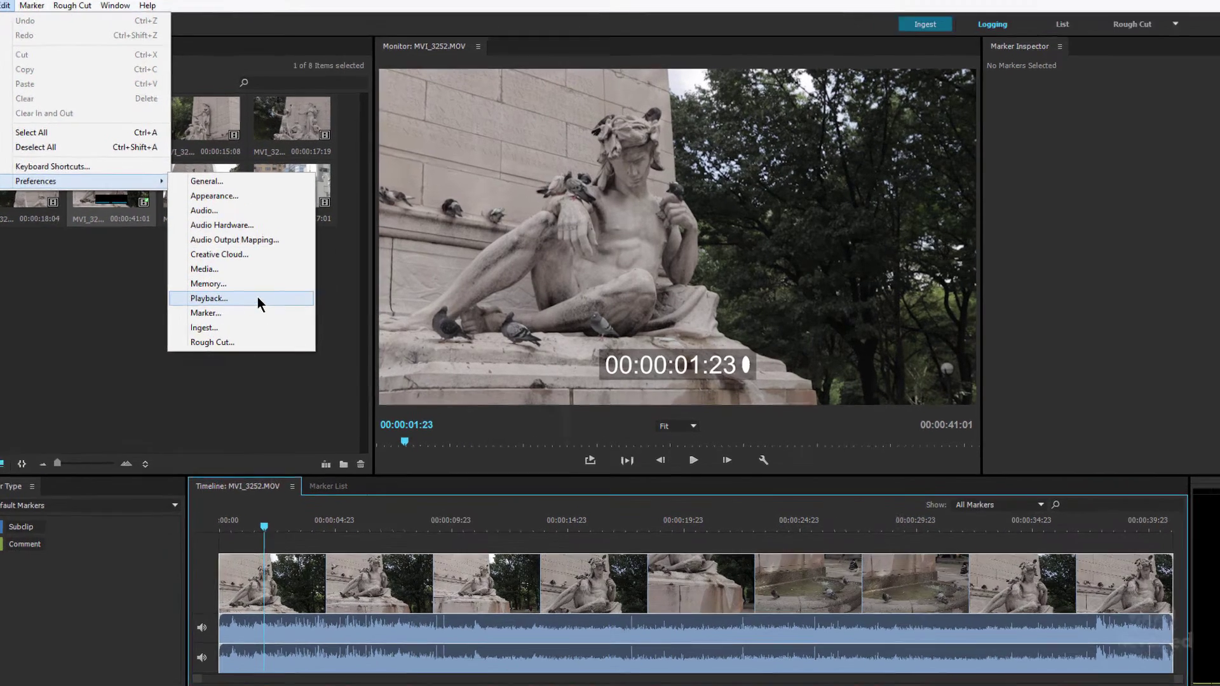
- Set Prelude's playback transmit output to Adobe Monitor 2 and play the MVI_3252 clip
{"action": "left_click", "coordinate": [257, 300]}
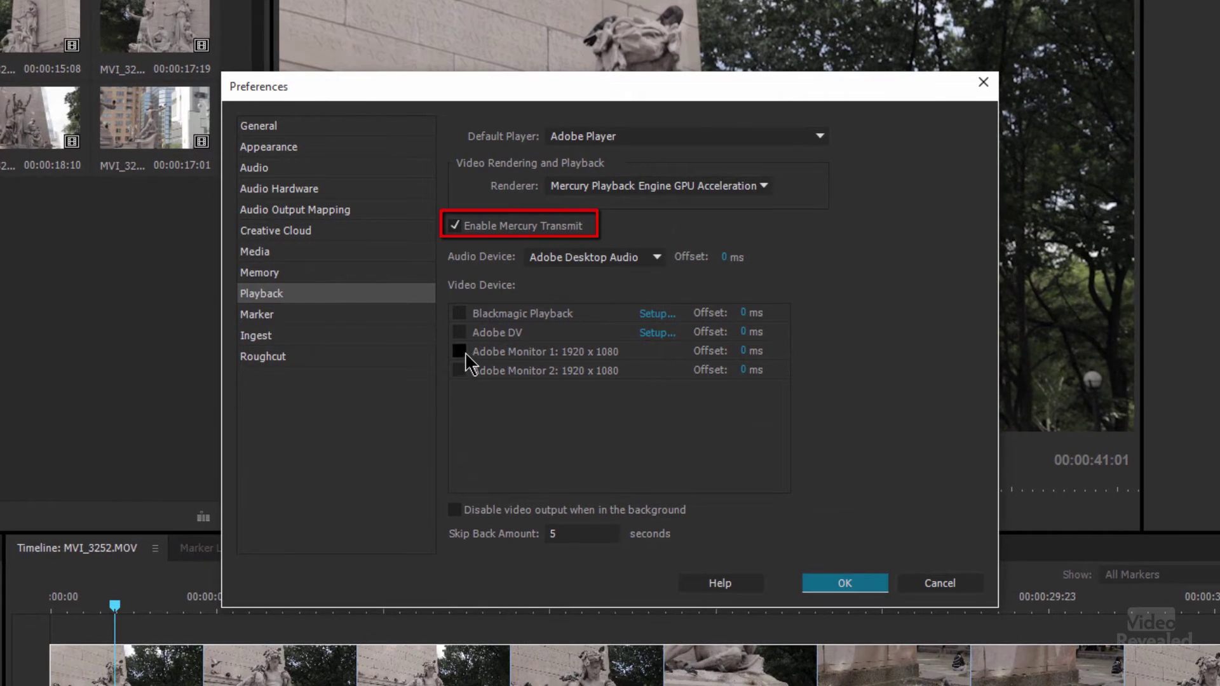
{"action": "left_click", "coordinate": [458, 370]}
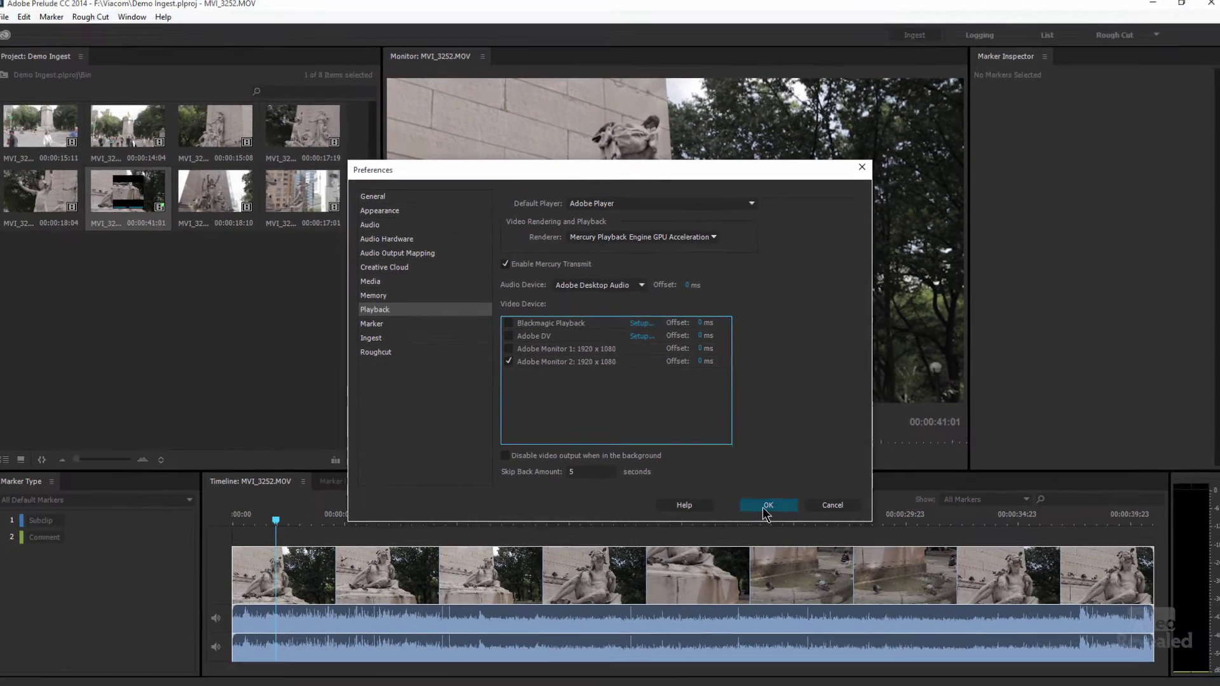
{"action": "left_click", "coordinate": [844, 582]}
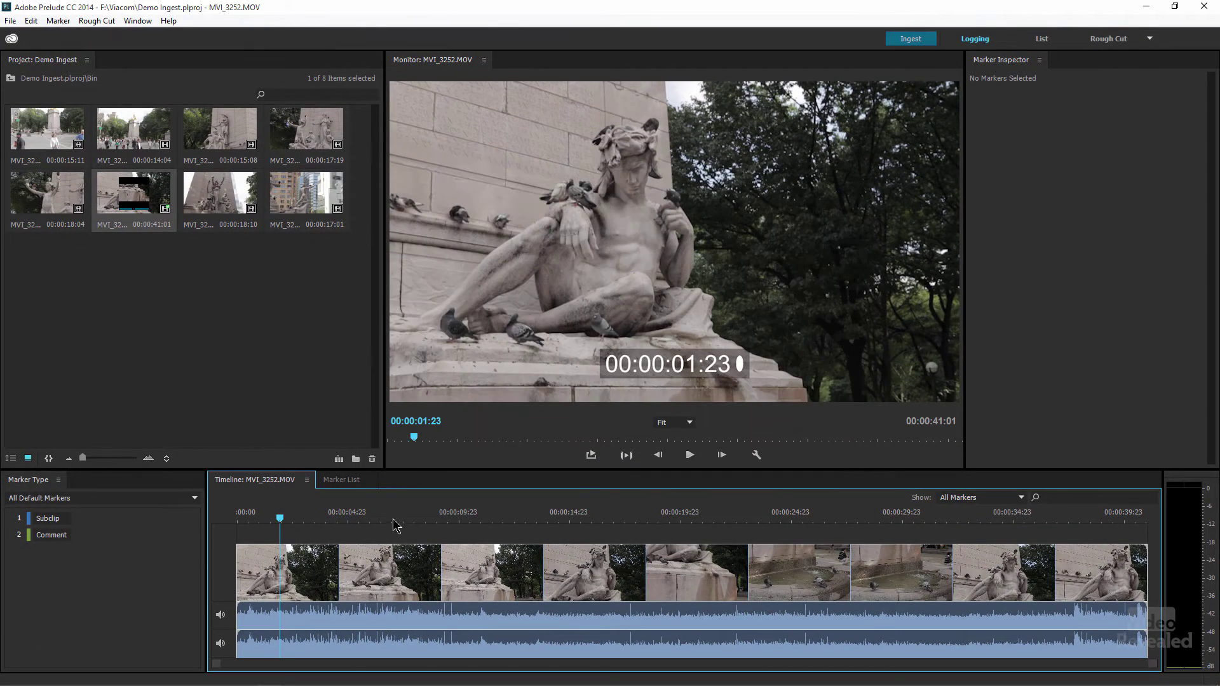
{"action": "key", "text": "space"}
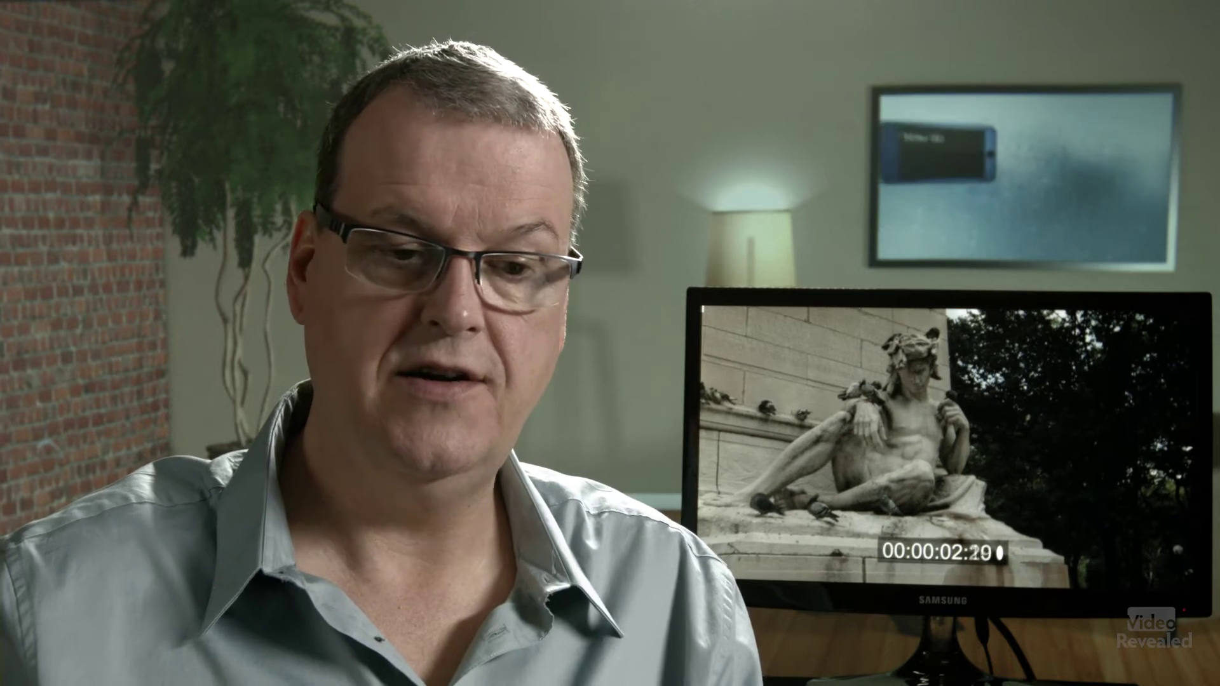